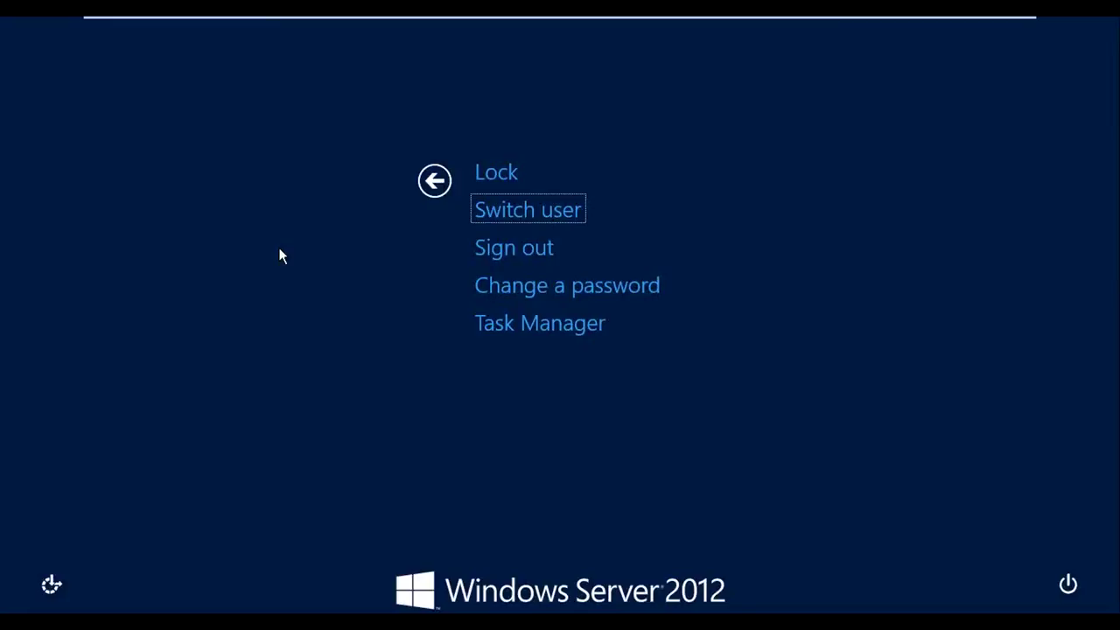
# Attempt to sign in as the zoom.com user with its password from the Other user form
pyautogui.press('Return')
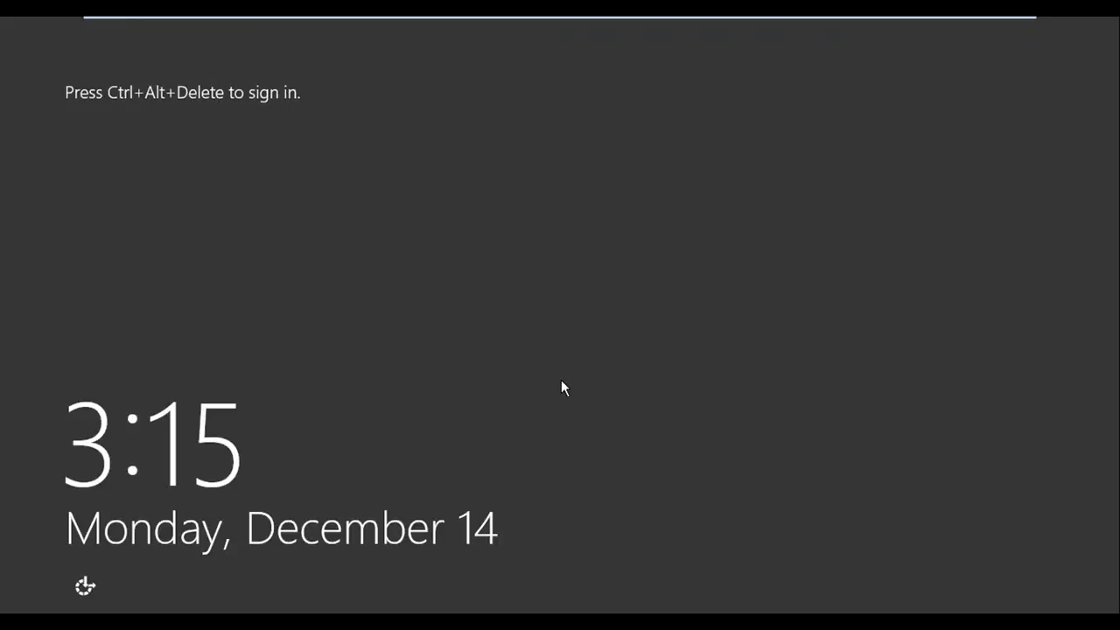
pyautogui.hotkey('ctrl', 'alt', 'Delete')
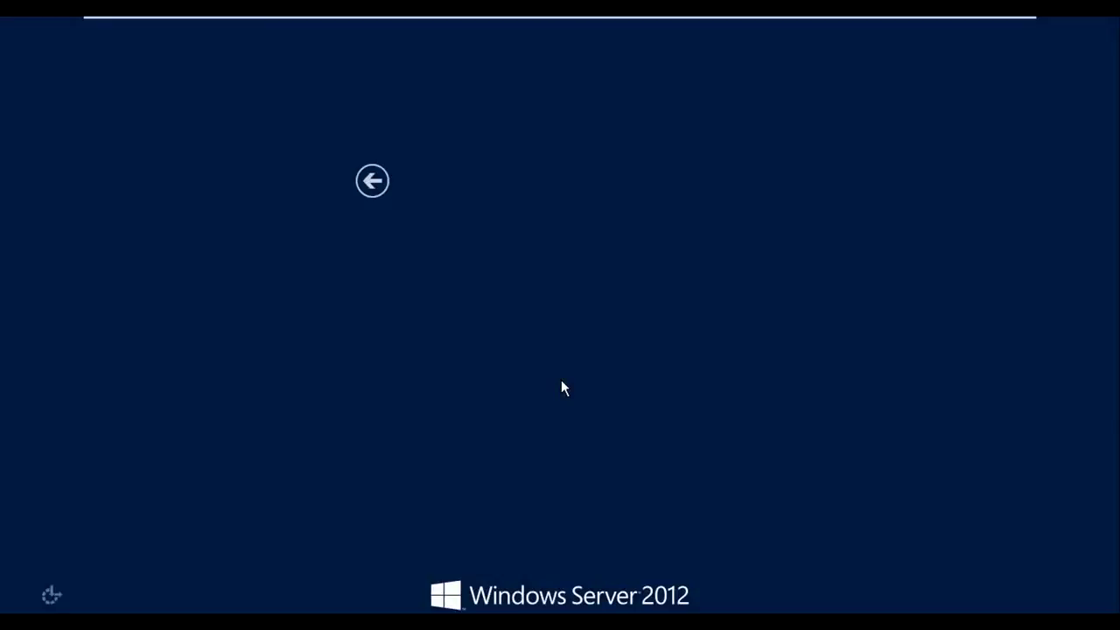
pyautogui.press('Return')
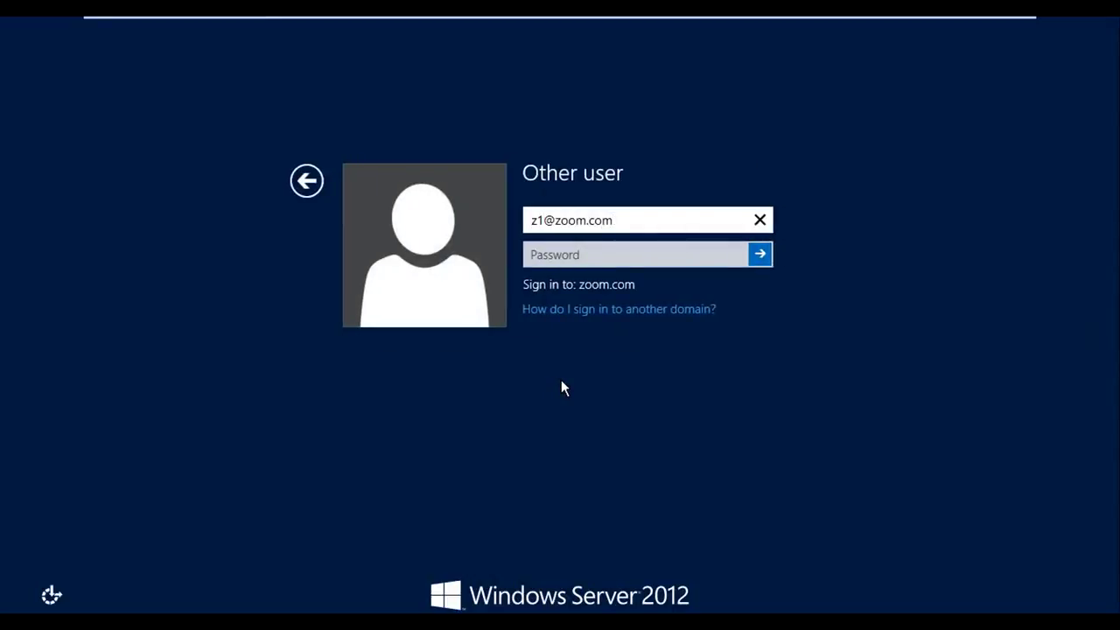
pyautogui.press('Tab')
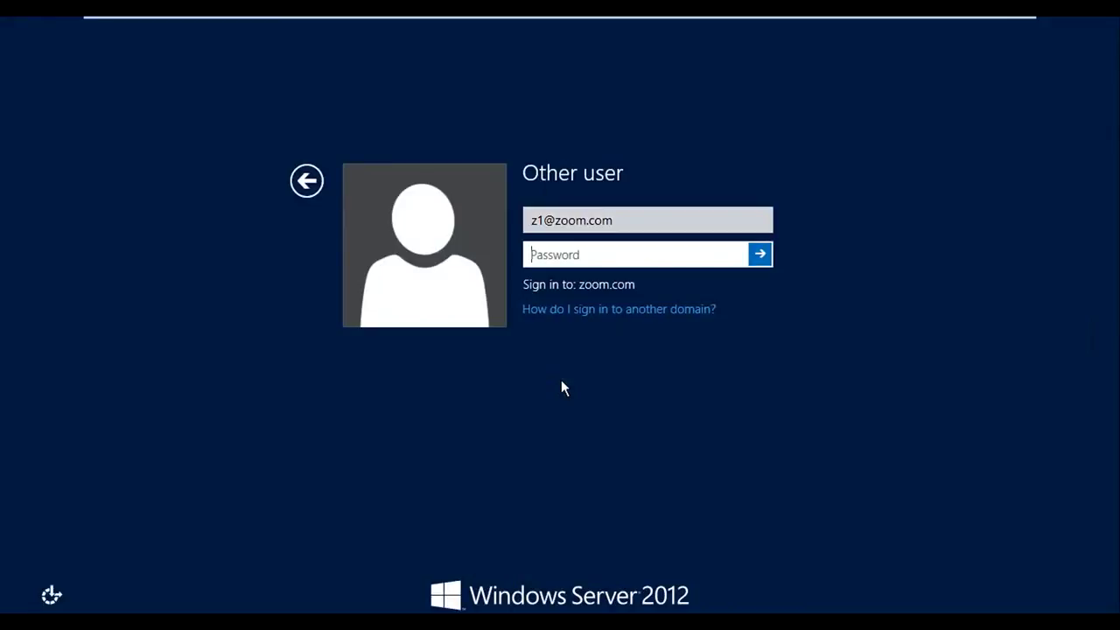
pyautogui.press('Return')
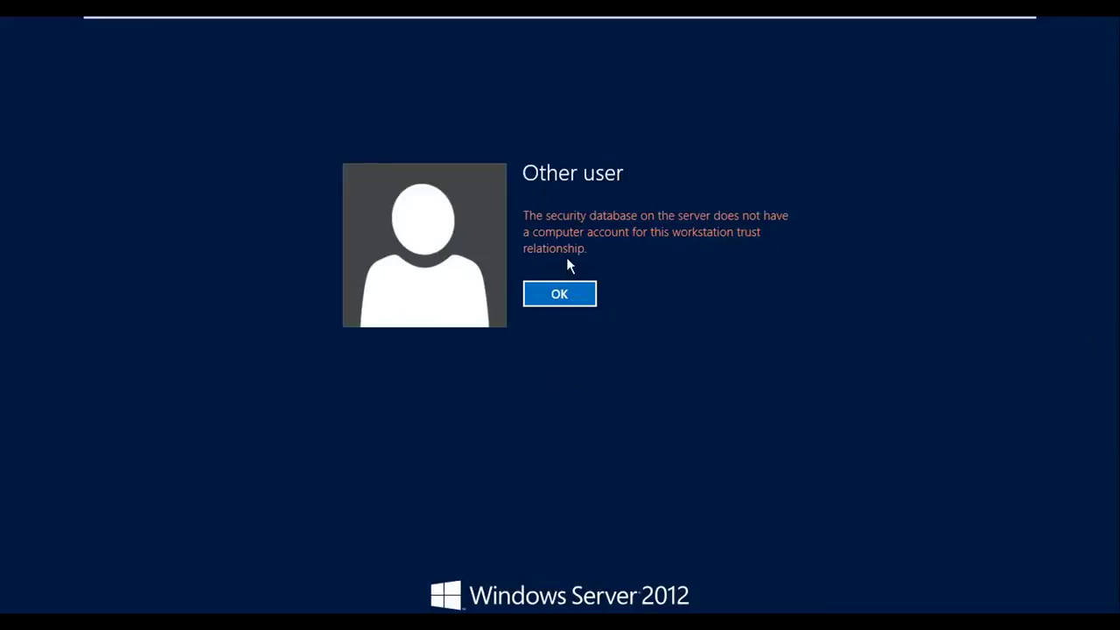
# Dismiss the workstation trust-relationship error and select the entered user name for re-entry
pyautogui.click(560, 295)
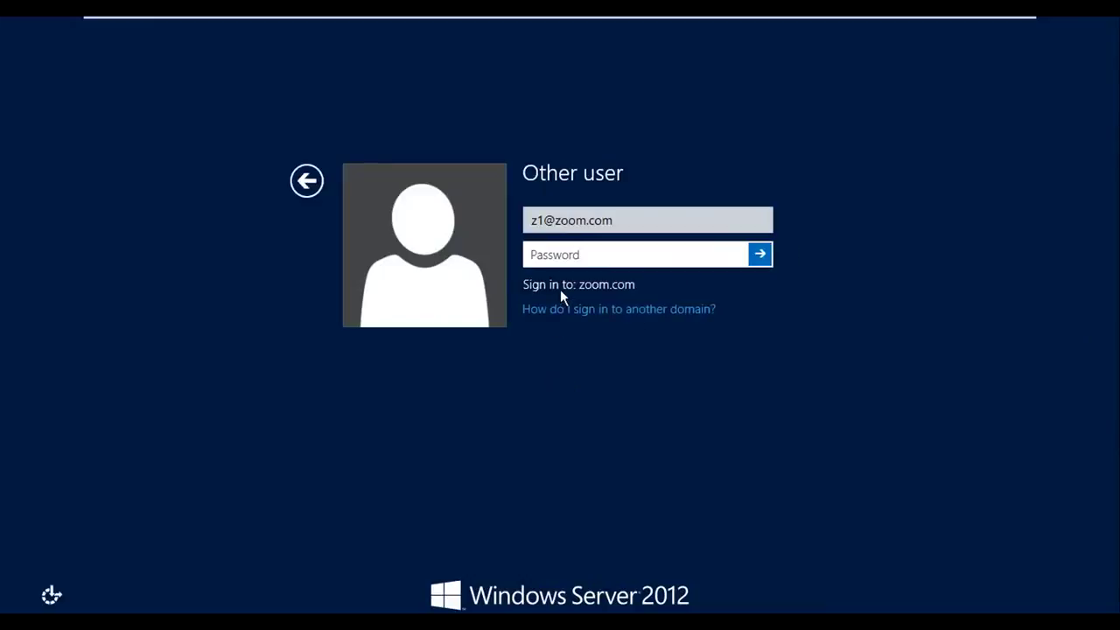
pyautogui.click(624, 220)
pyautogui.hotkey('shift', 'Left')
pyautogui.hotkey('shift', 'Home')
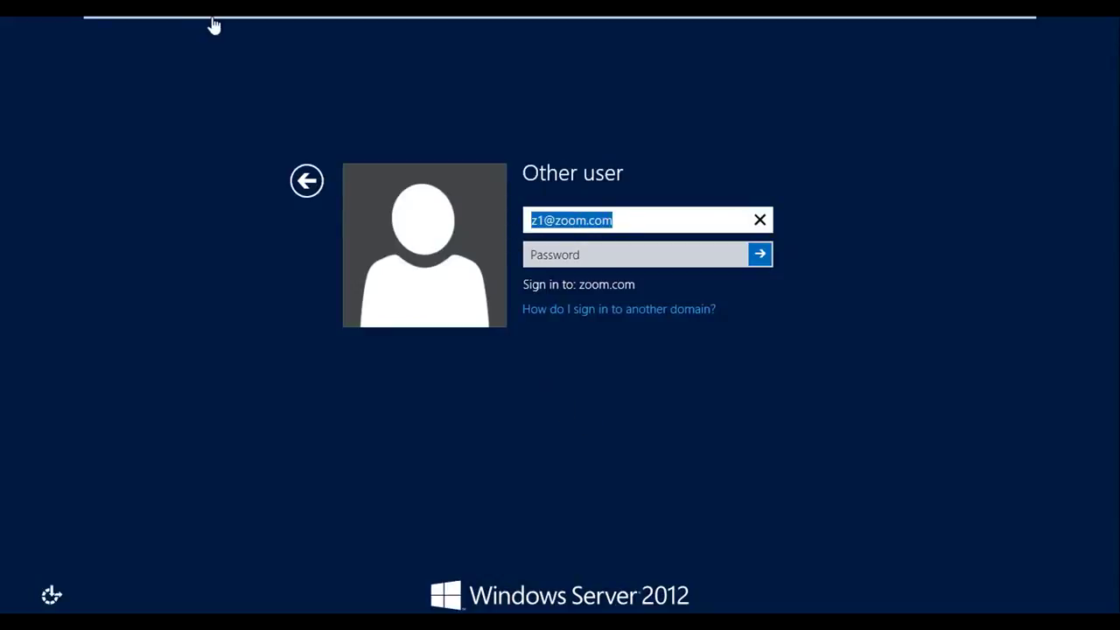
# On the other virtual machine, open Active Directory Domains and Trusts maximized with a widened tree pane
pyautogui.moveTo(215, 25)
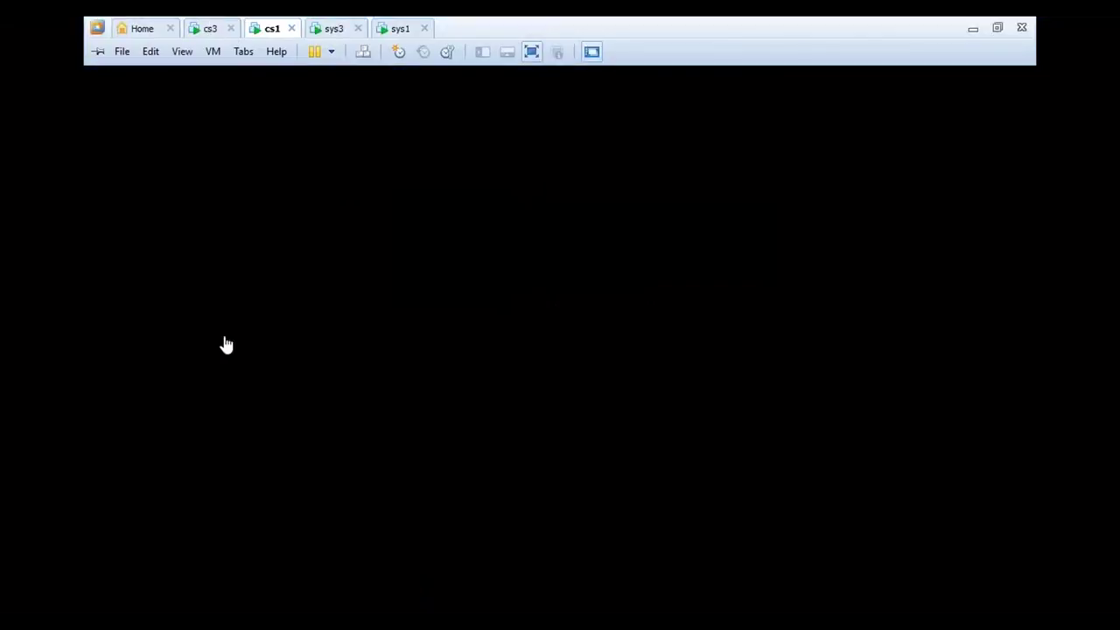
pyautogui.hotkey('ctrl', 'shift', 'Tab')
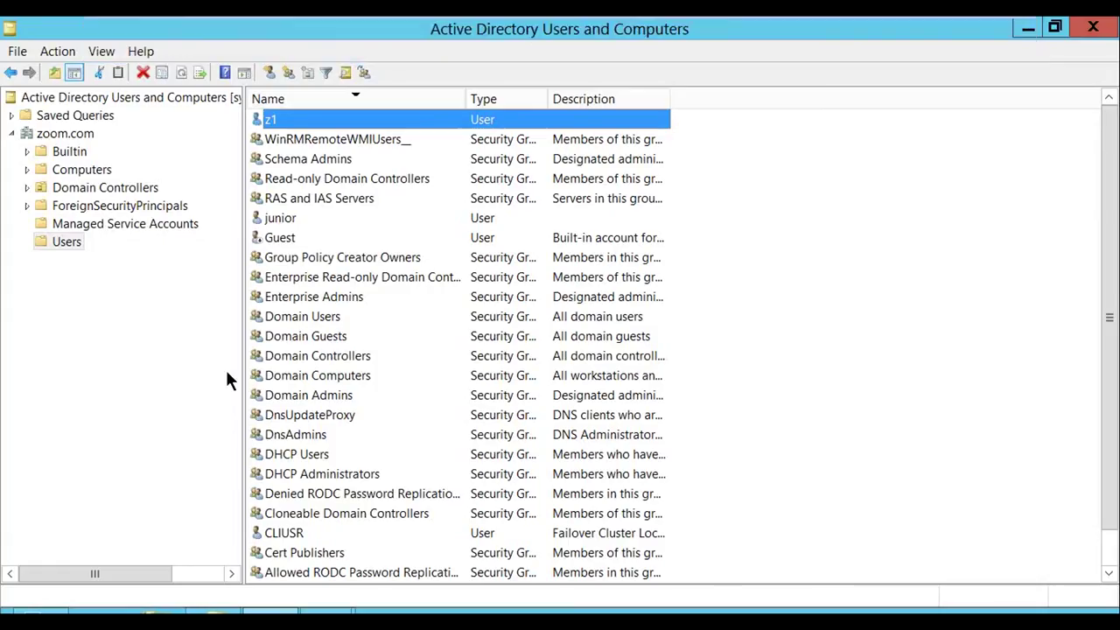
pyautogui.click(225, 373)
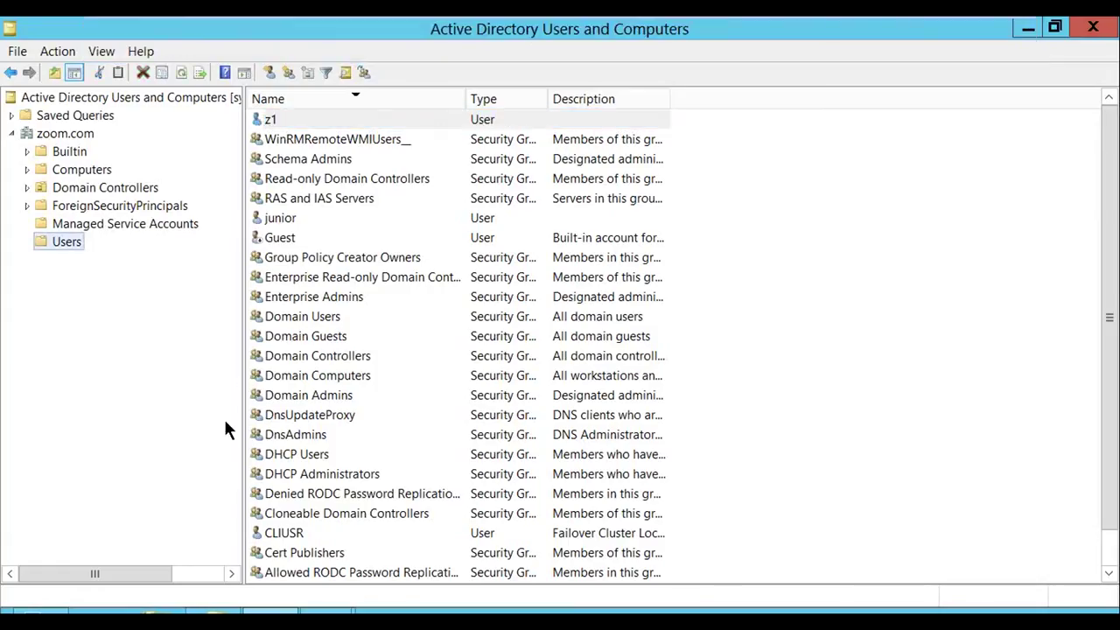
pyautogui.click(213, 610)
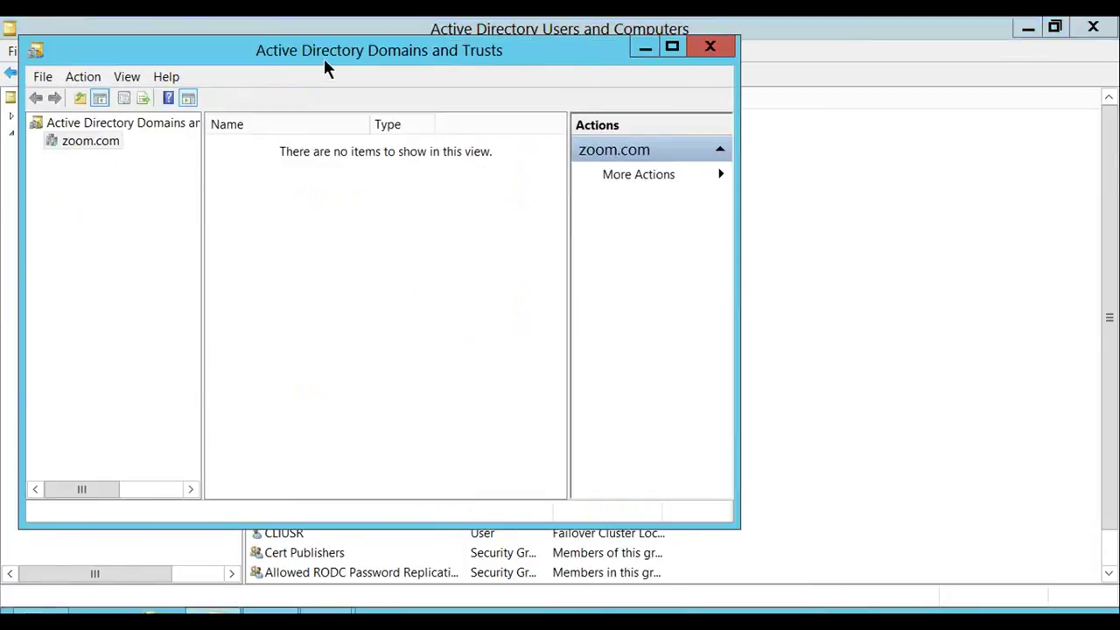
pyautogui.doubleClick(324, 63)
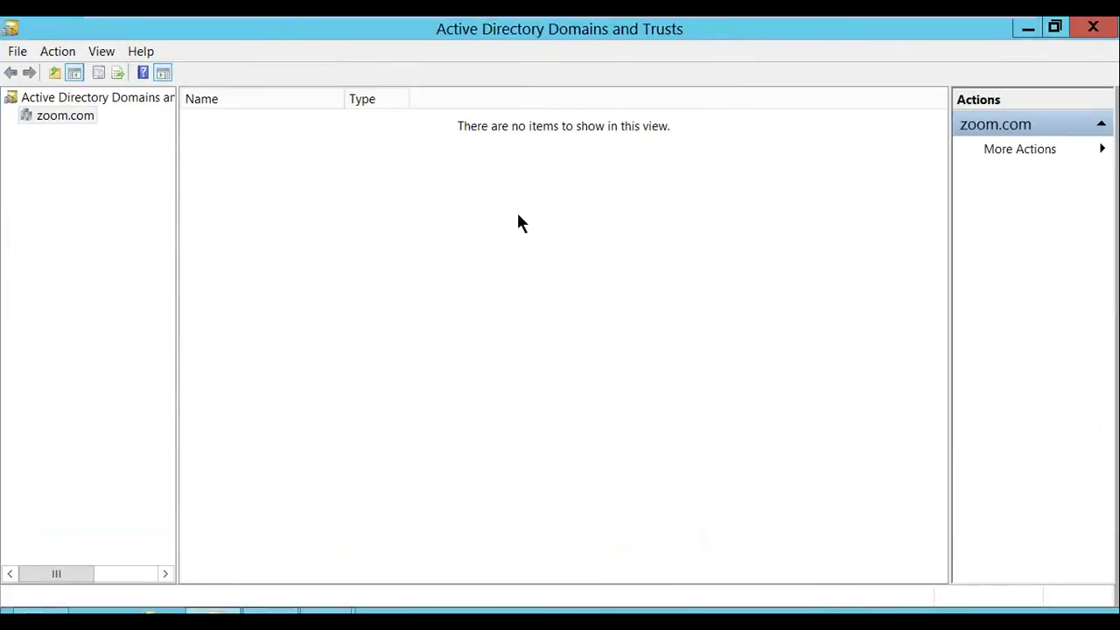
pyautogui.moveTo(175, 250); pyautogui.dragTo(276, 254)
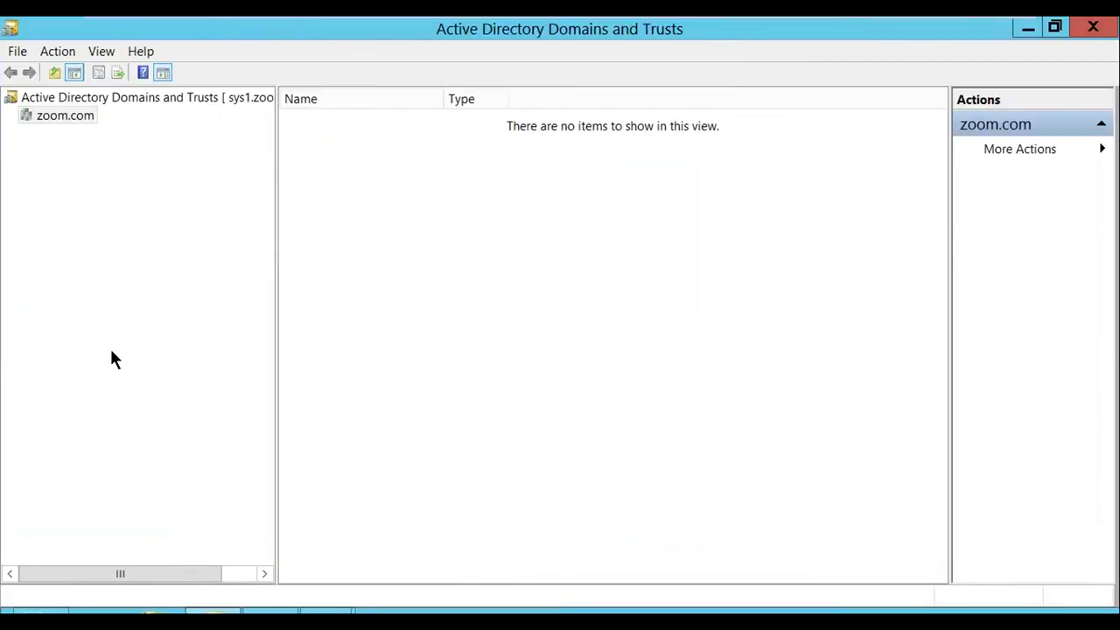
# From zoom.com Properties' Trusts tab, launch the New Trust Wizard past its welcome page
pyautogui.rightClick(86, 117)
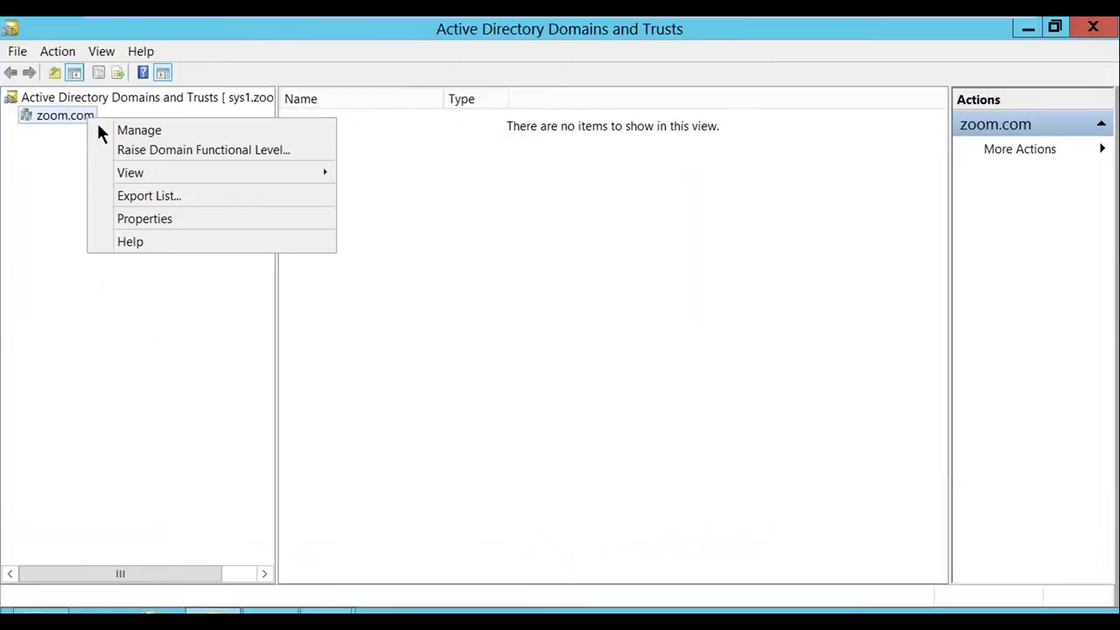
pyautogui.click(148, 215)
pyautogui.click(233, 100)
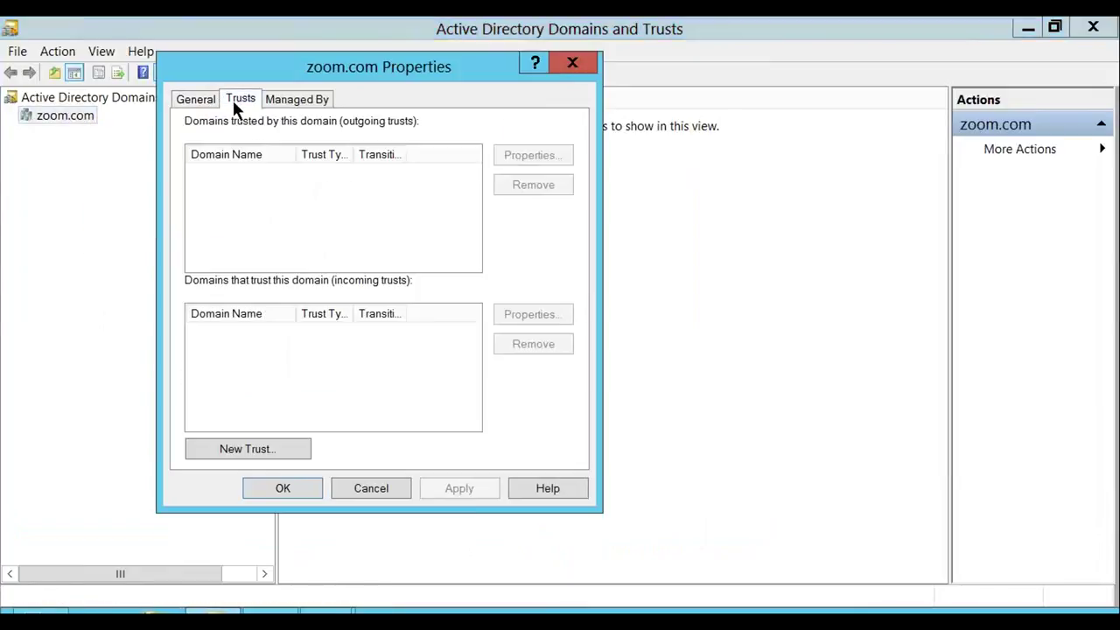
pyautogui.click(306, 452)
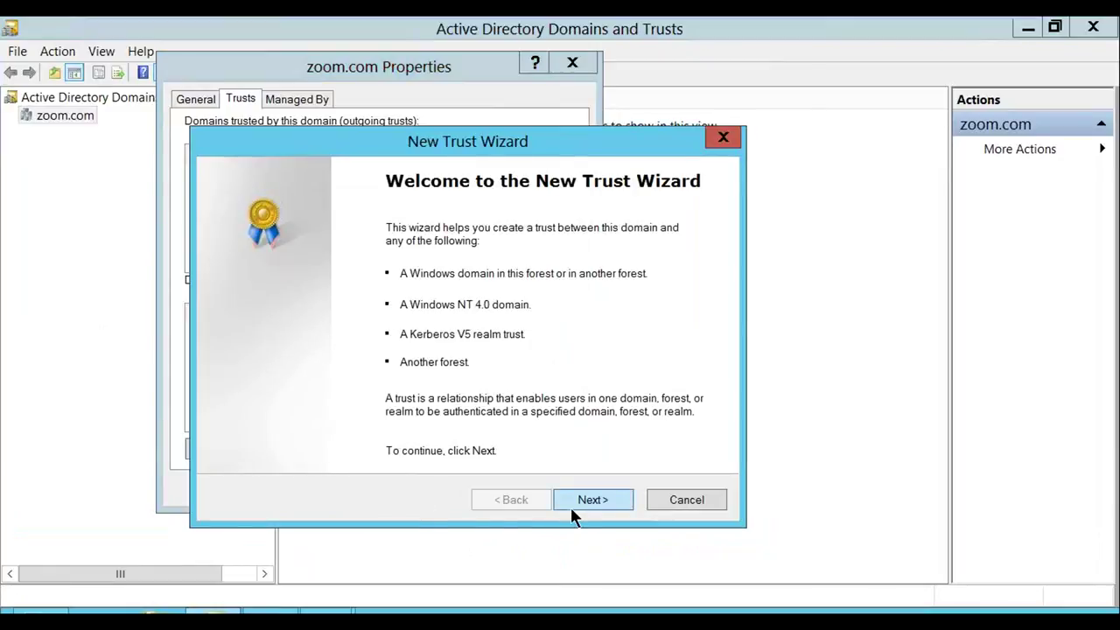
pyautogui.click(571, 506)
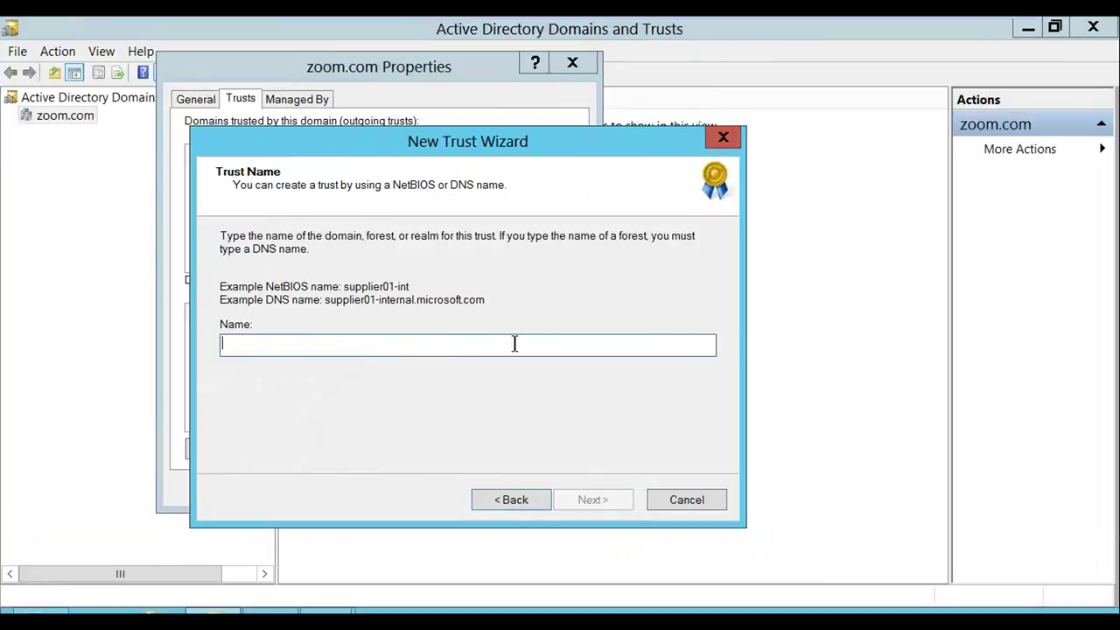
# Name ibm.com as the trust target and choose a forest trust
pyautogui.write('ibm.com')
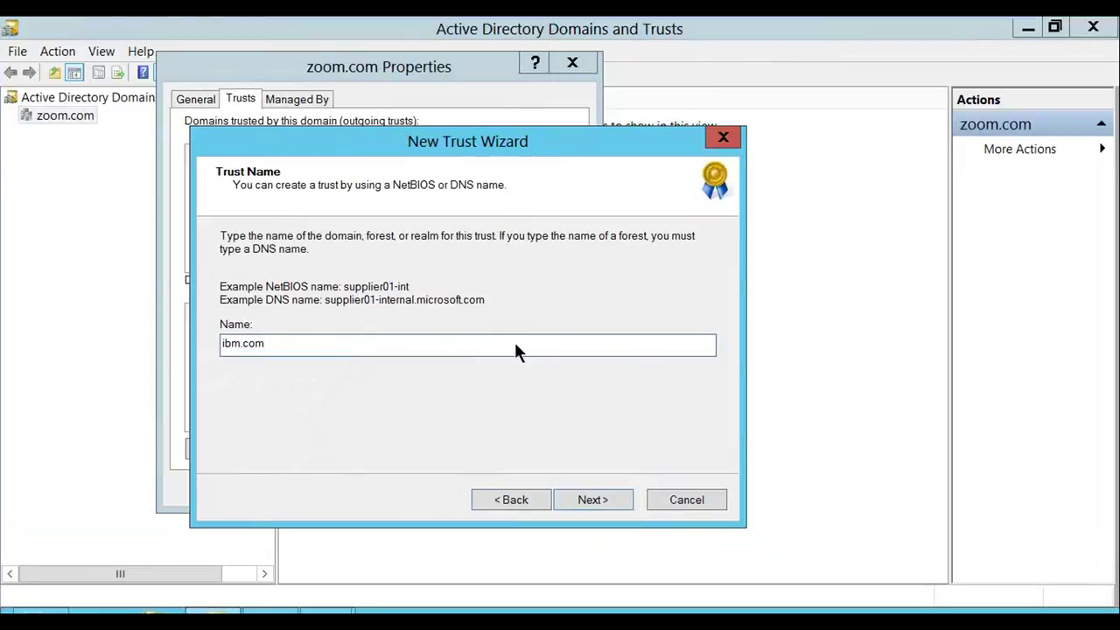
pyautogui.click(607, 501)
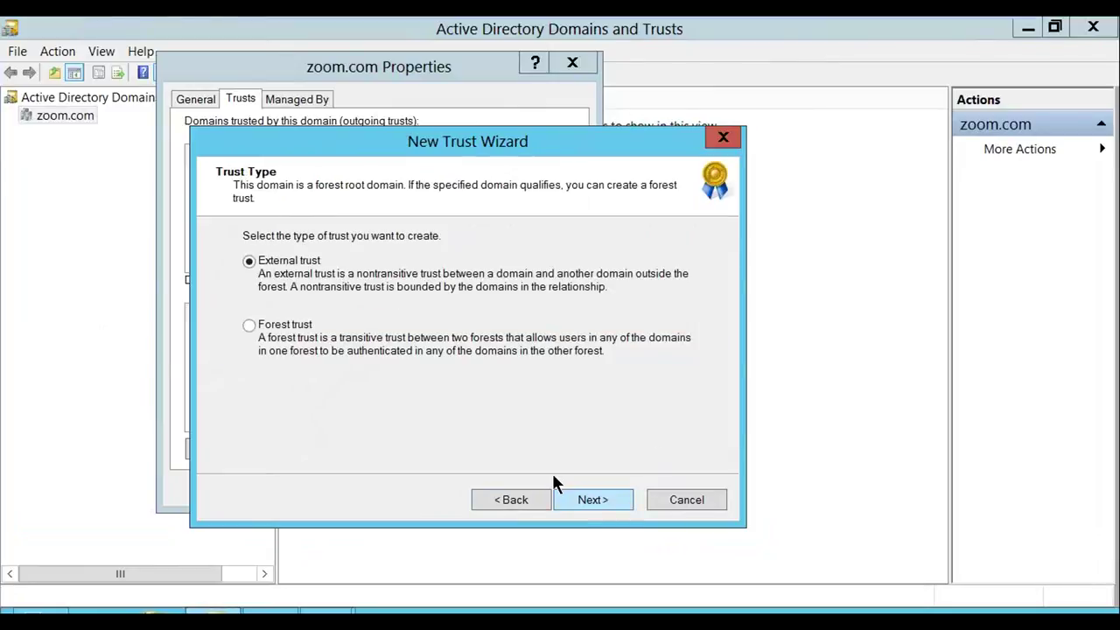
pyautogui.click(287, 325)
pyautogui.click(564, 503)
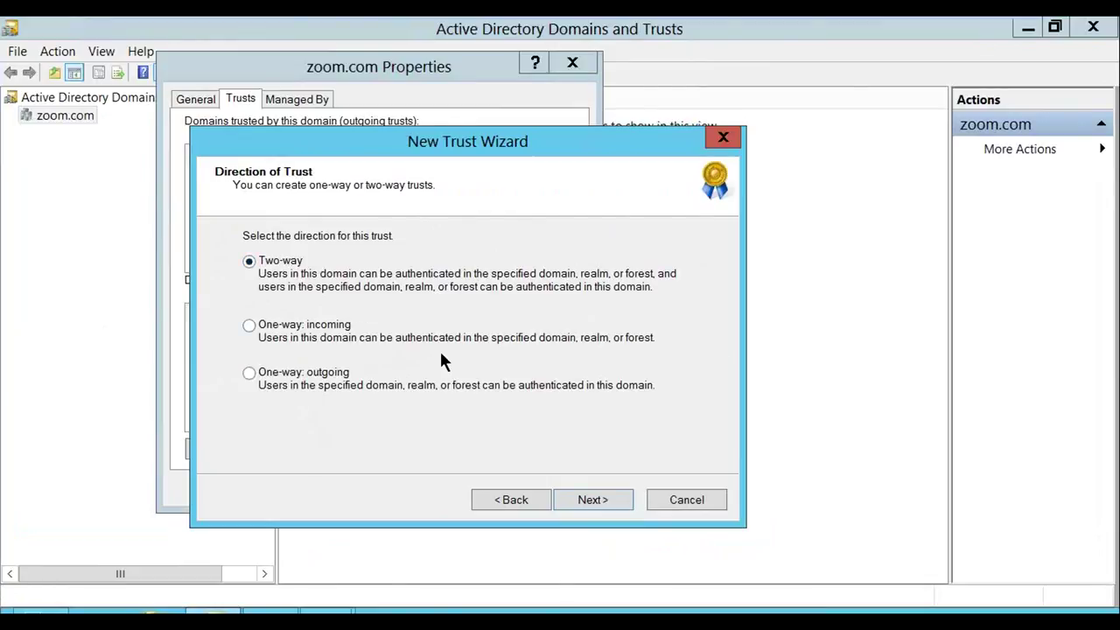
# Keep the two-way direction, pick 'This domain only', and advance to the Trust Password page
pyautogui.click(584, 501)
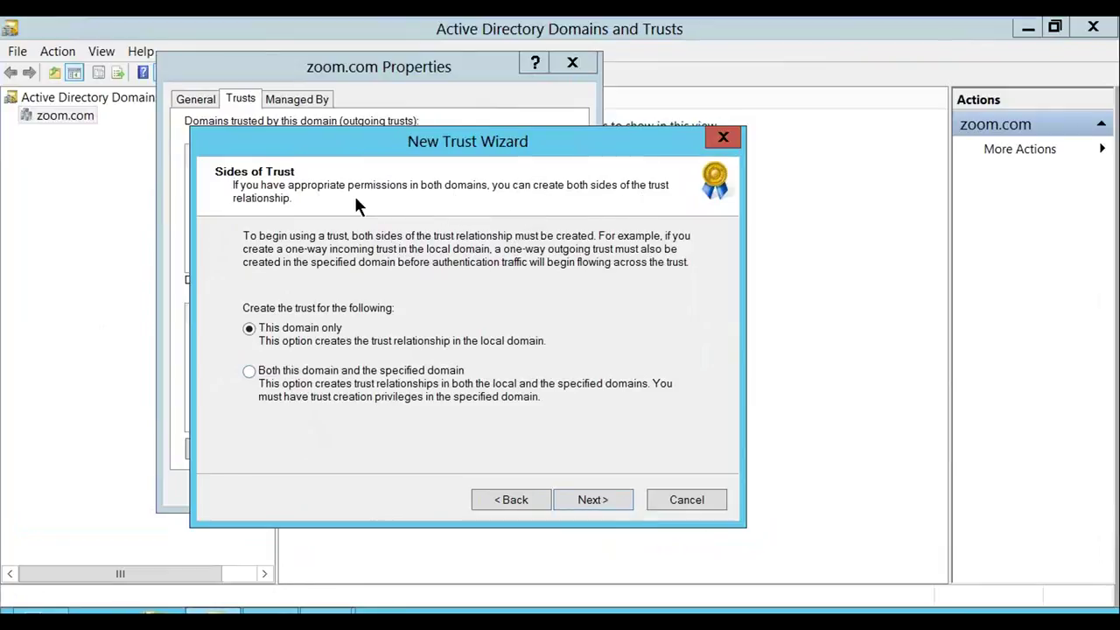
pyautogui.click(265, 375)
pyautogui.click(251, 329)
pyautogui.click(567, 507)
pyautogui.click(567, 508)
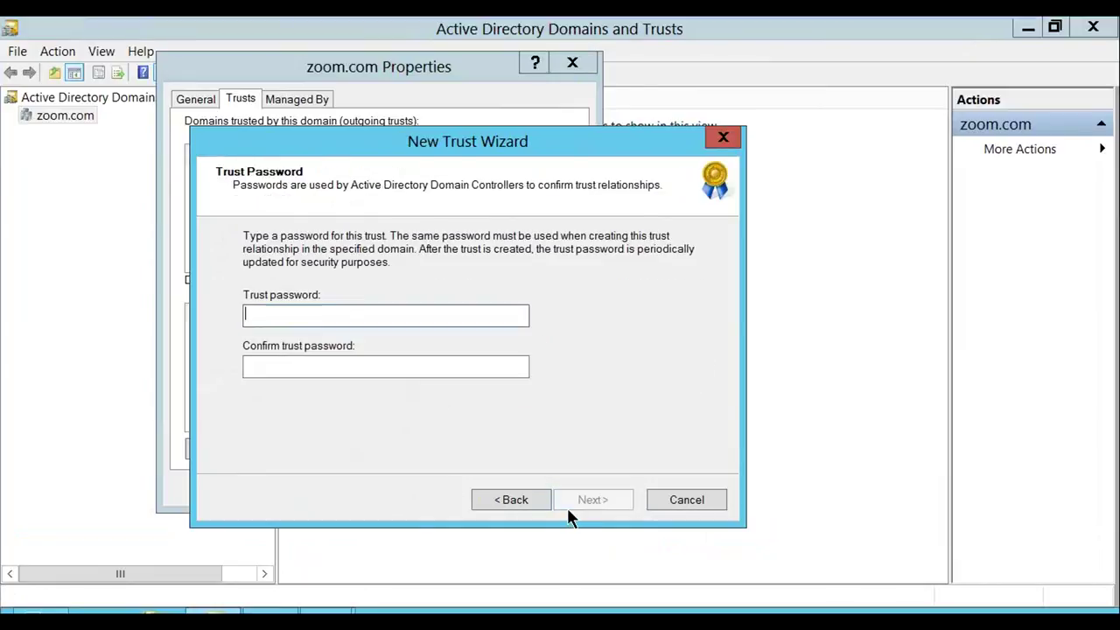
# Go back from Trust Password to Sides of Trust and select 'Both this domain and the specified domain'
pyautogui.click(307, 297)
pyautogui.press('Tab')
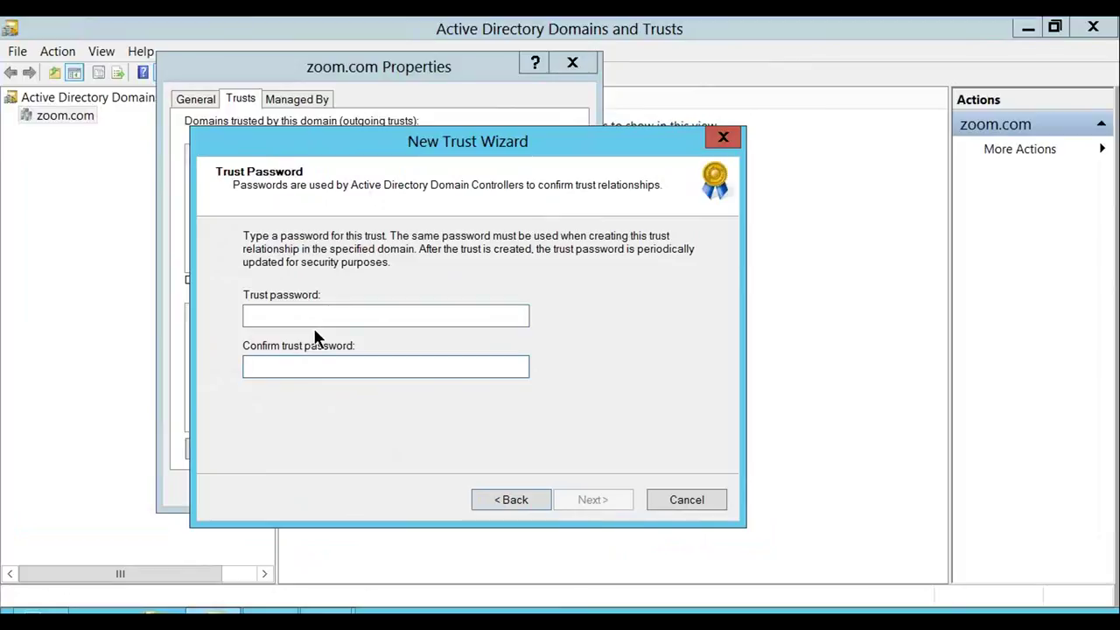
pyautogui.click(518, 508)
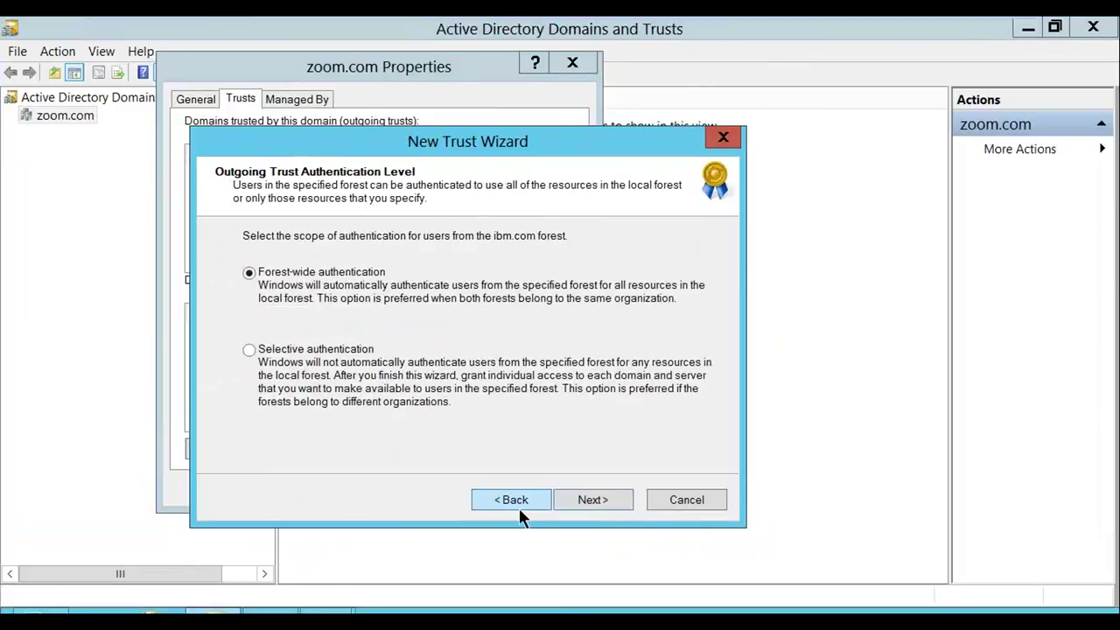
pyautogui.click(509, 501)
pyautogui.click(296, 382)
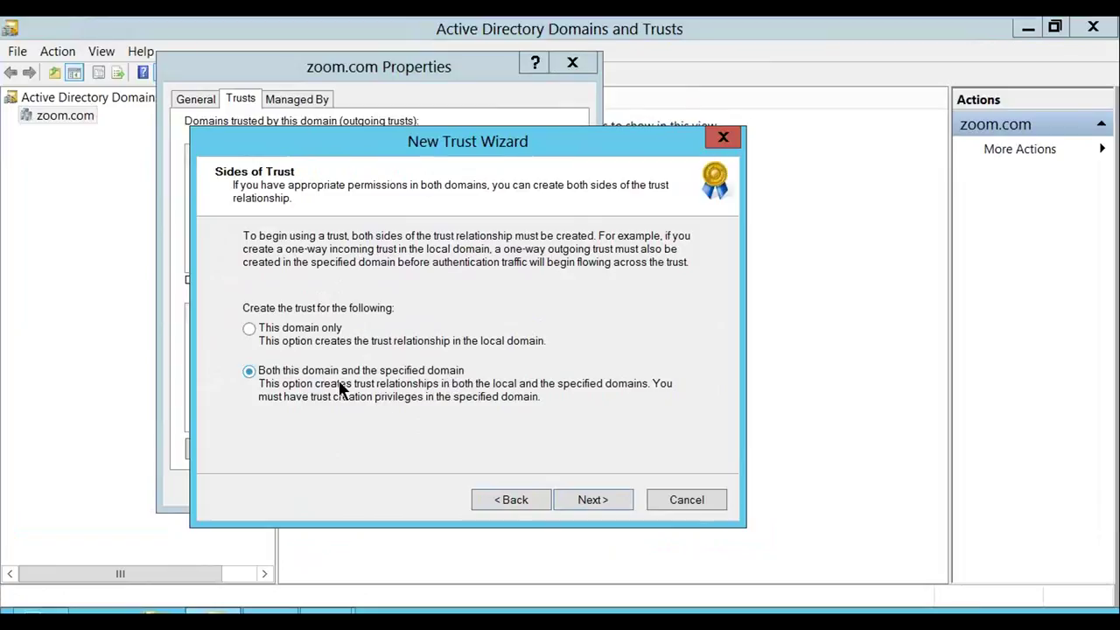
# Enter the ibm.com administrator user name and the account password, then submit them
pyautogui.click(567, 509)
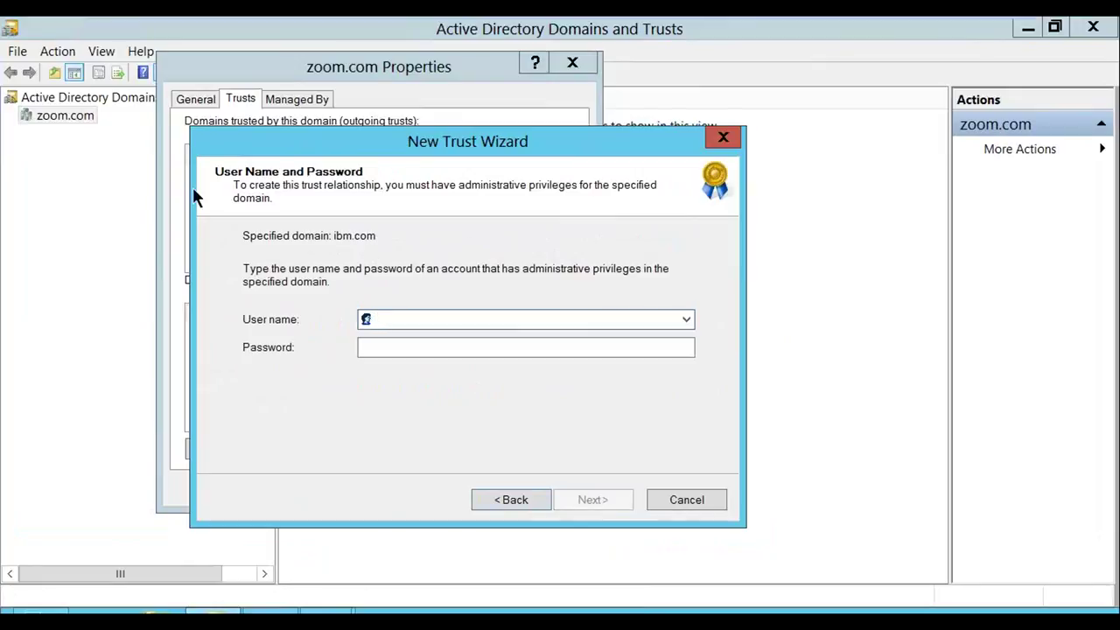
pyautogui.click(372, 243)
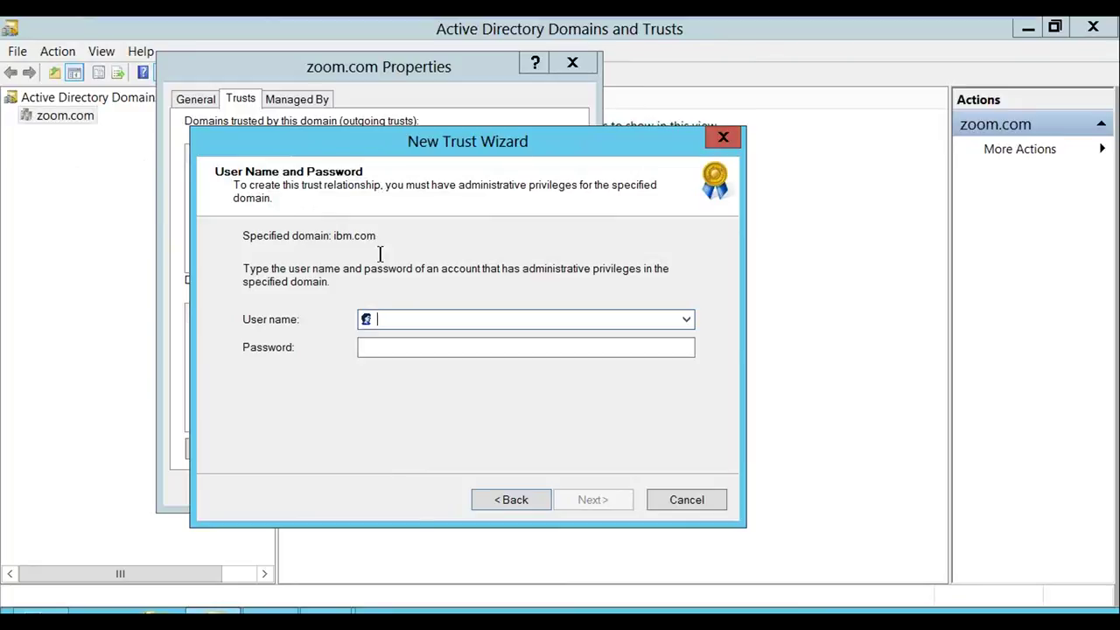
pyautogui.write('admi')
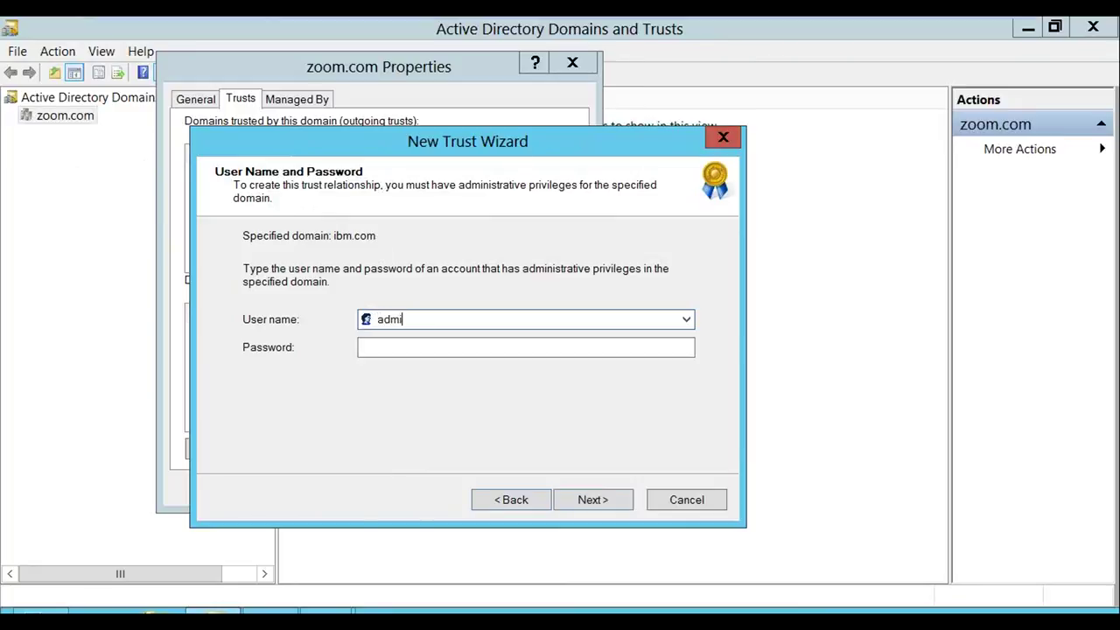
pyautogui.write('nistrator')
pyautogui.press('Tab')
pyautogui.write('P@ssw0rd')
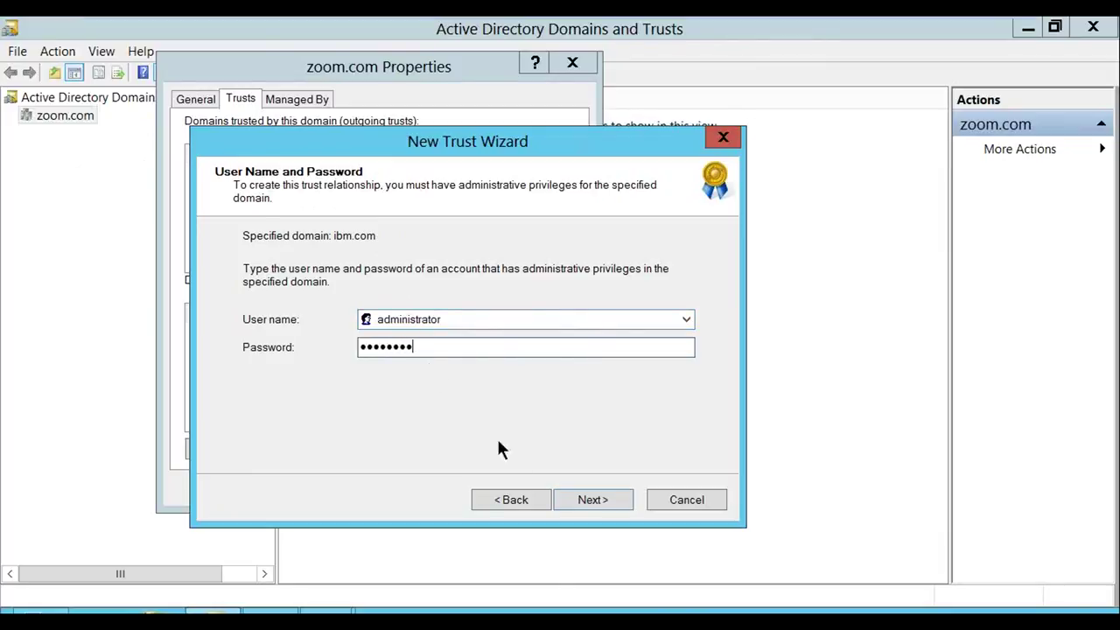
pyautogui.click(592, 498)
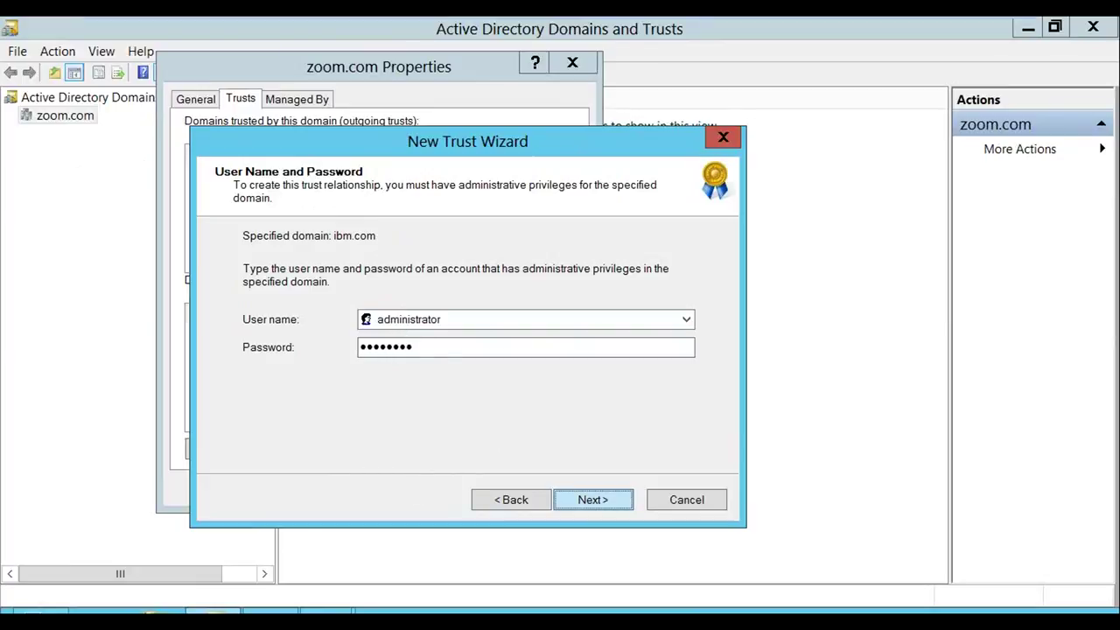
pyautogui.click(556, 494)
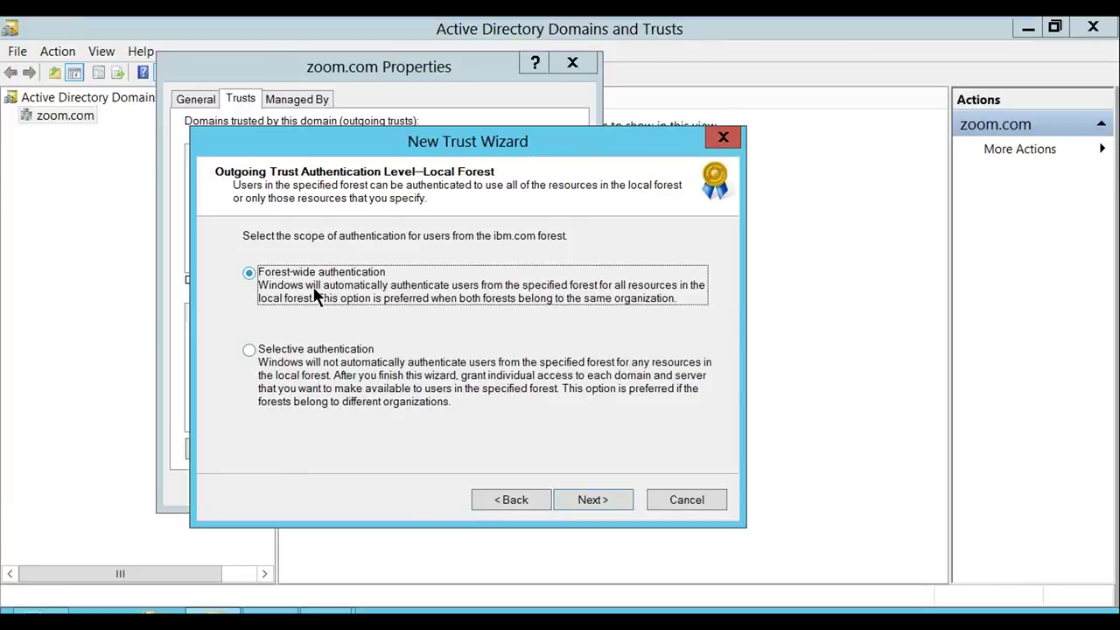
# Keep forest-wide authentication for both forests and advance to the trust summary
pyautogui.click(322, 351)
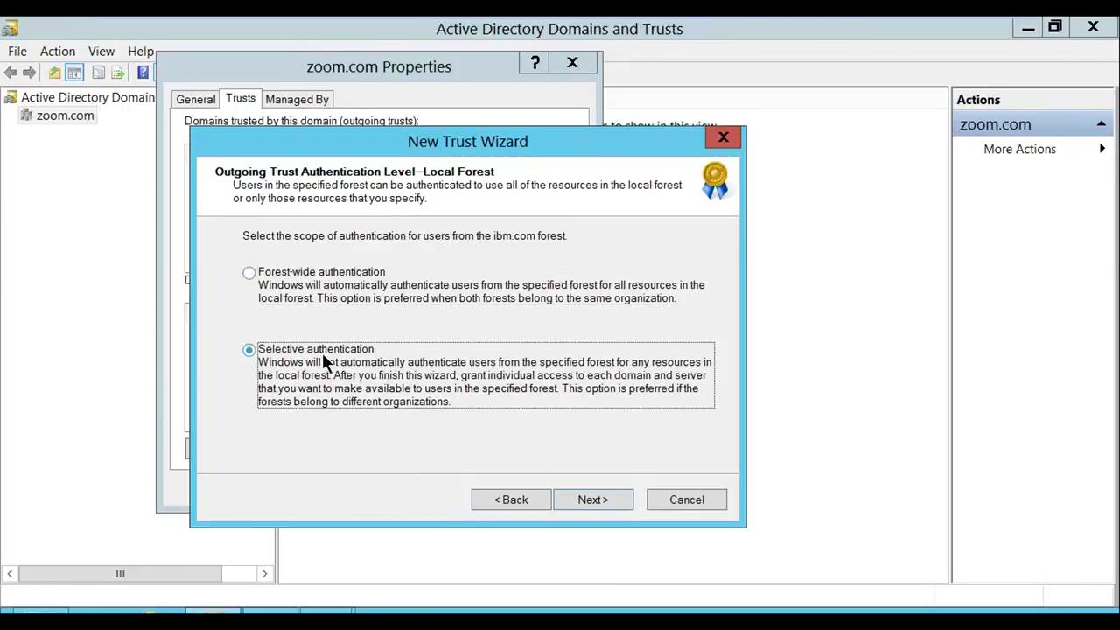
pyautogui.click(311, 271)
pyautogui.click(621, 499)
pyautogui.click(621, 498)
# Create the two-way forest trust, confirm both outgoing and incoming trusts, and finish the wizard
pyautogui.click(570, 503)
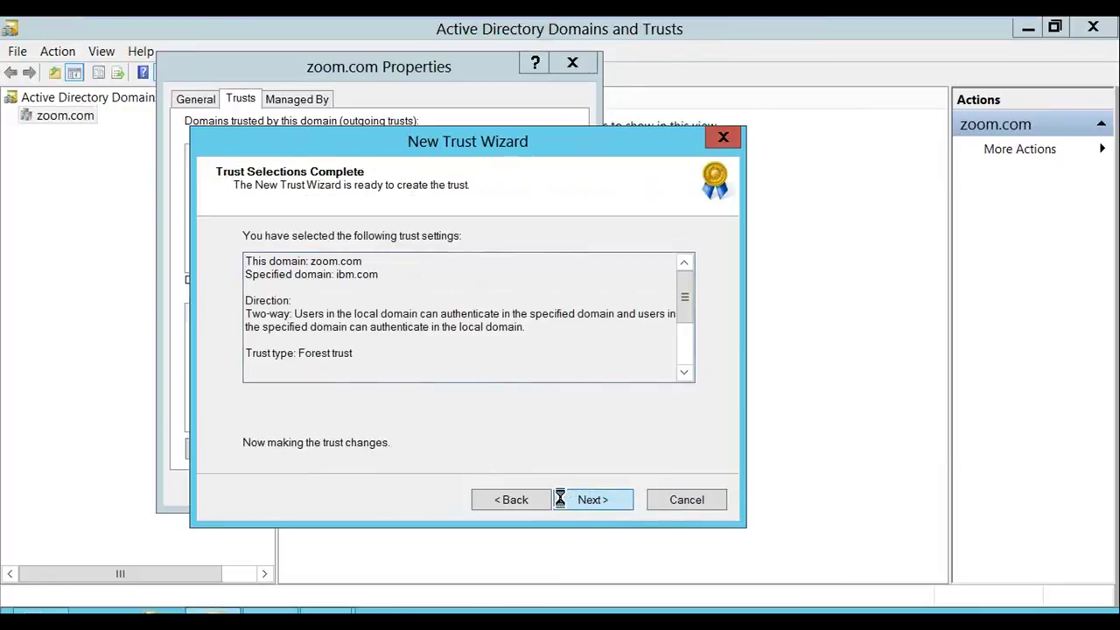
pyautogui.click(562, 499)
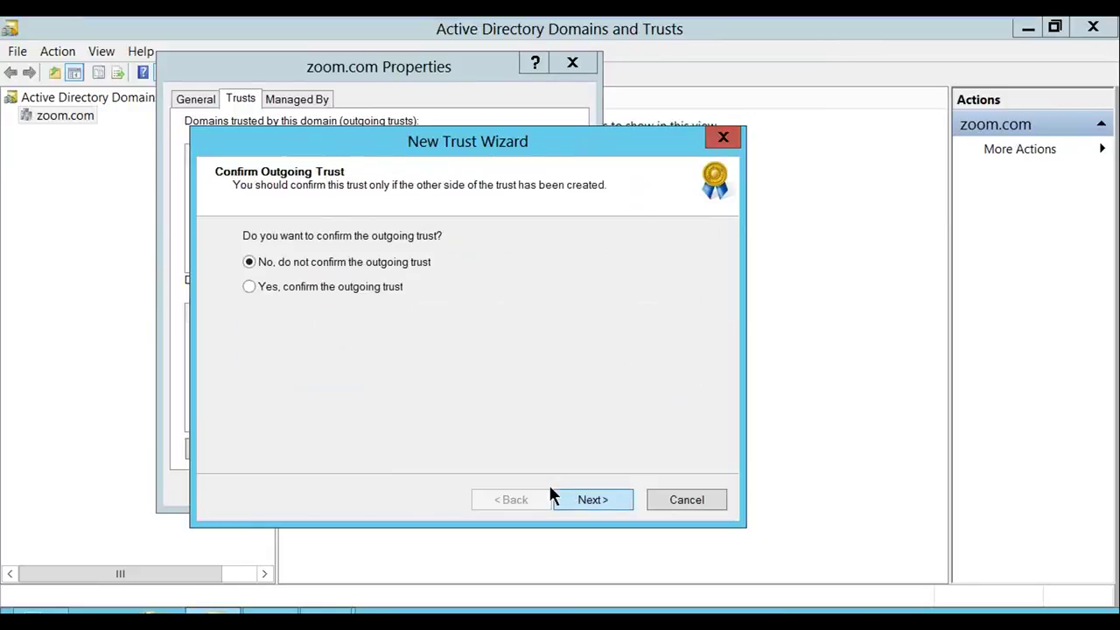
pyautogui.click(298, 288)
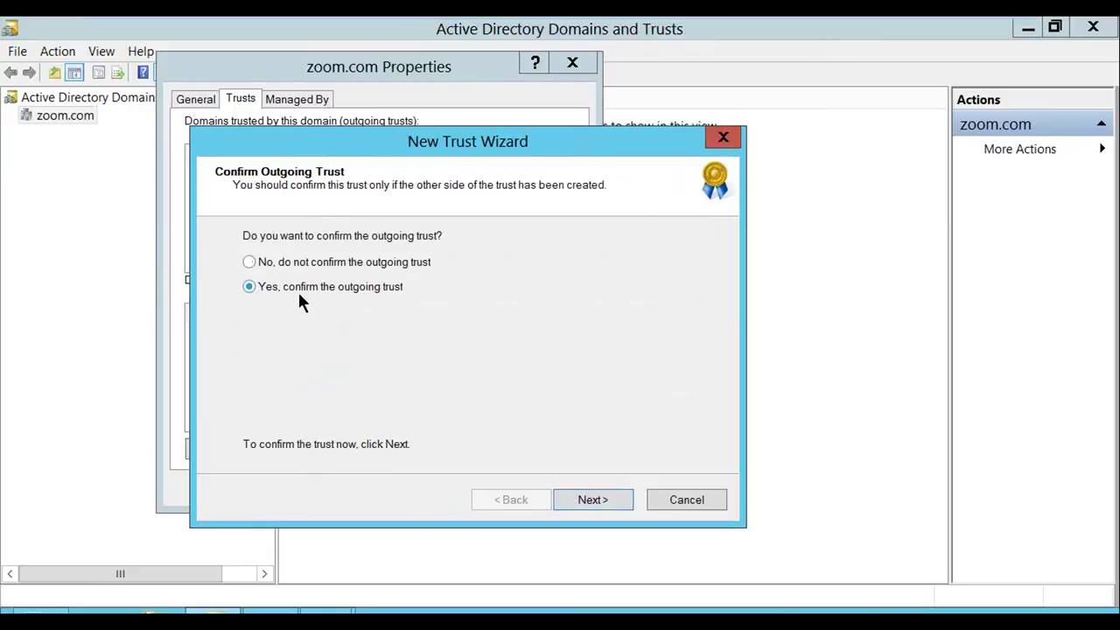
pyautogui.click(570, 497)
pyautogui.click(355, 285)
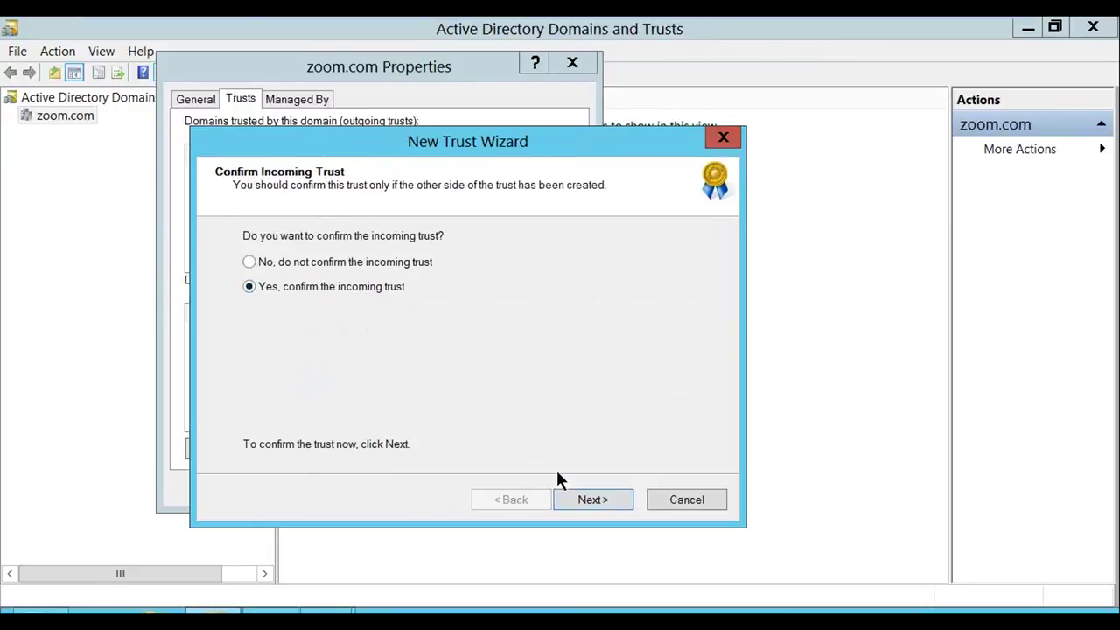
pyautogui.click(571, 495)
pyautogui.click(570, 495)
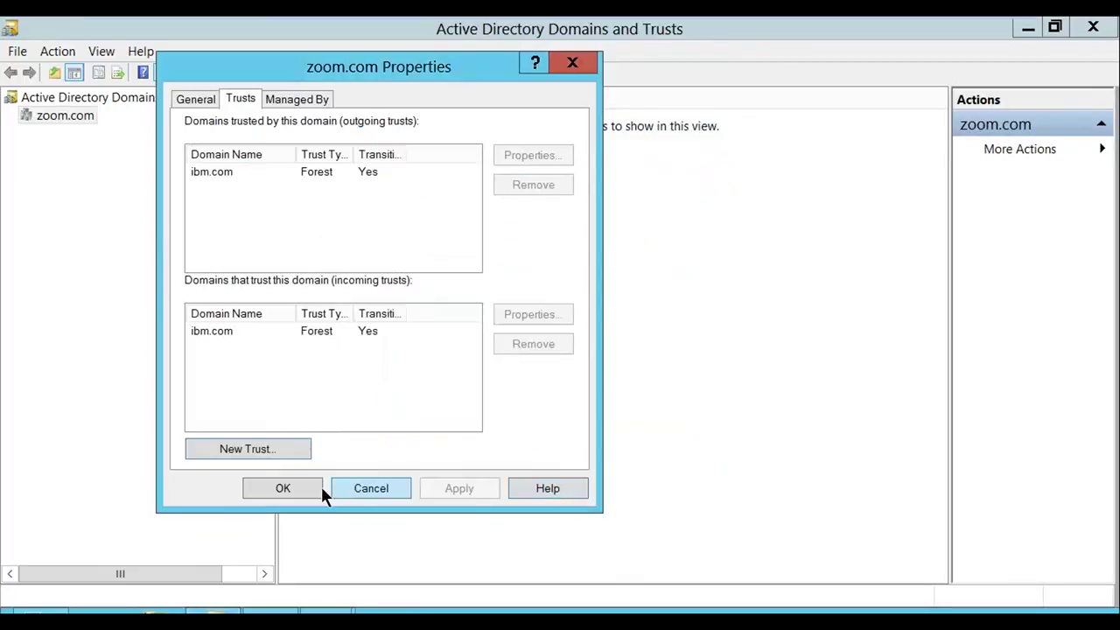
# Close zoom.com Properties and switch to the other server's virtual machine
pyautogui.click(361, 491)
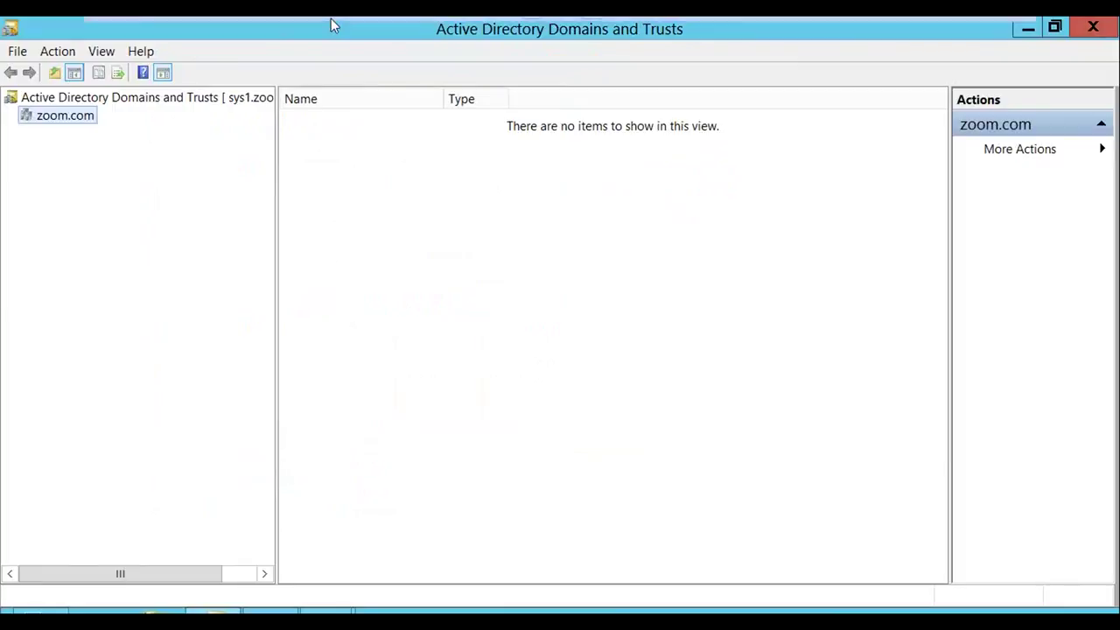
pyautogui.moveTo(333, 24)
pyautogui.click(273, 28)
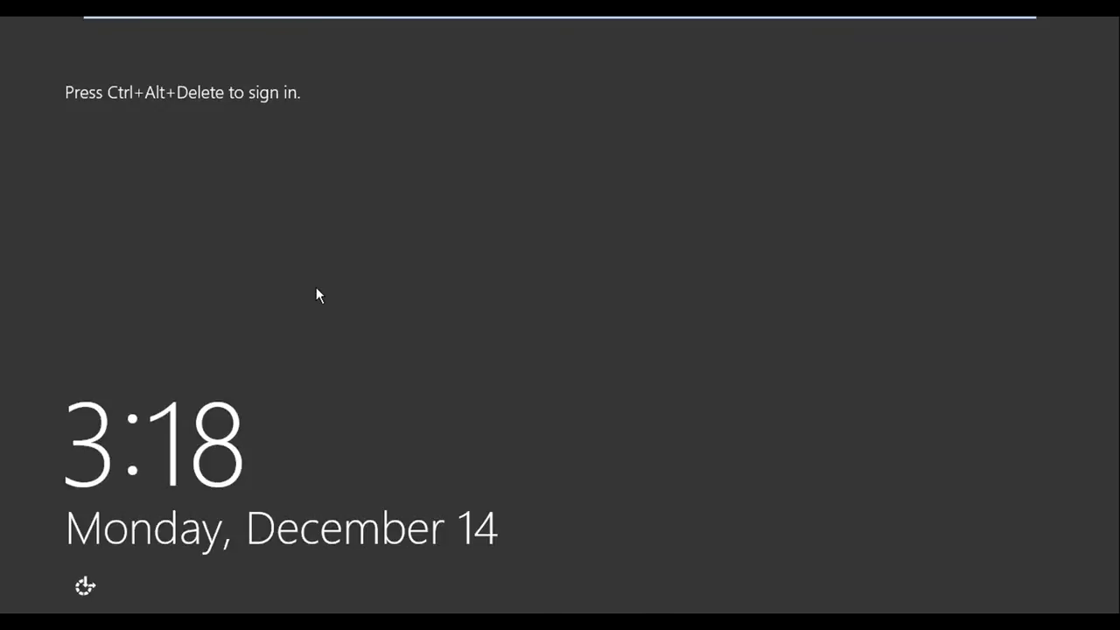
# Sign in to the IBM-domain server as the zoom.com user via Other user, reaching Welcome
pyautogui.hotkey('ctrl', 'alt', 'Delete')
pyautogui.press('Return')
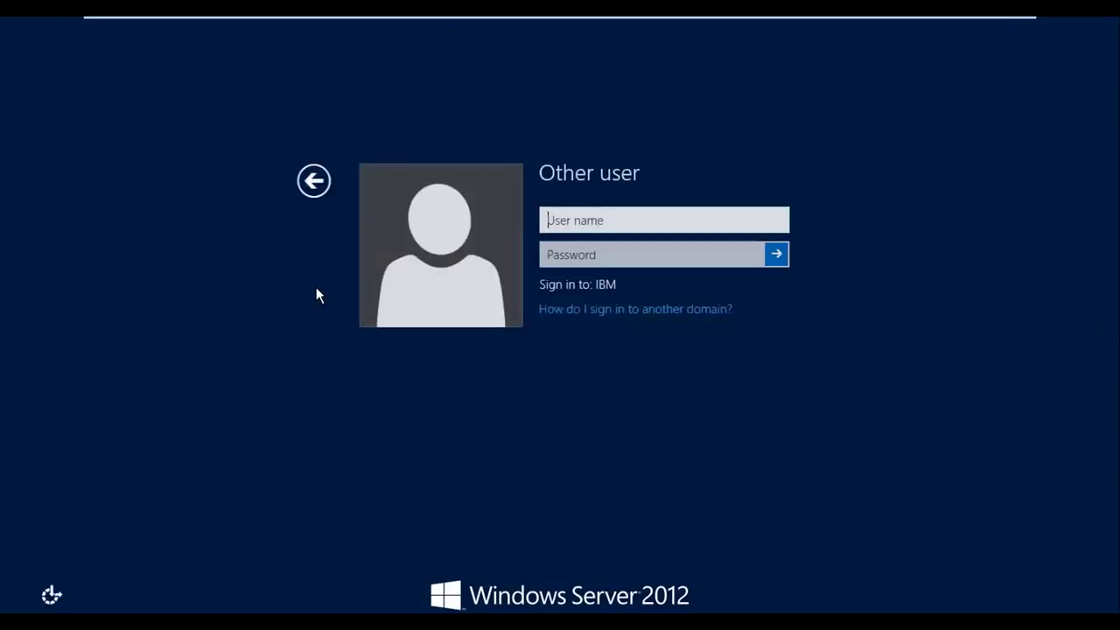
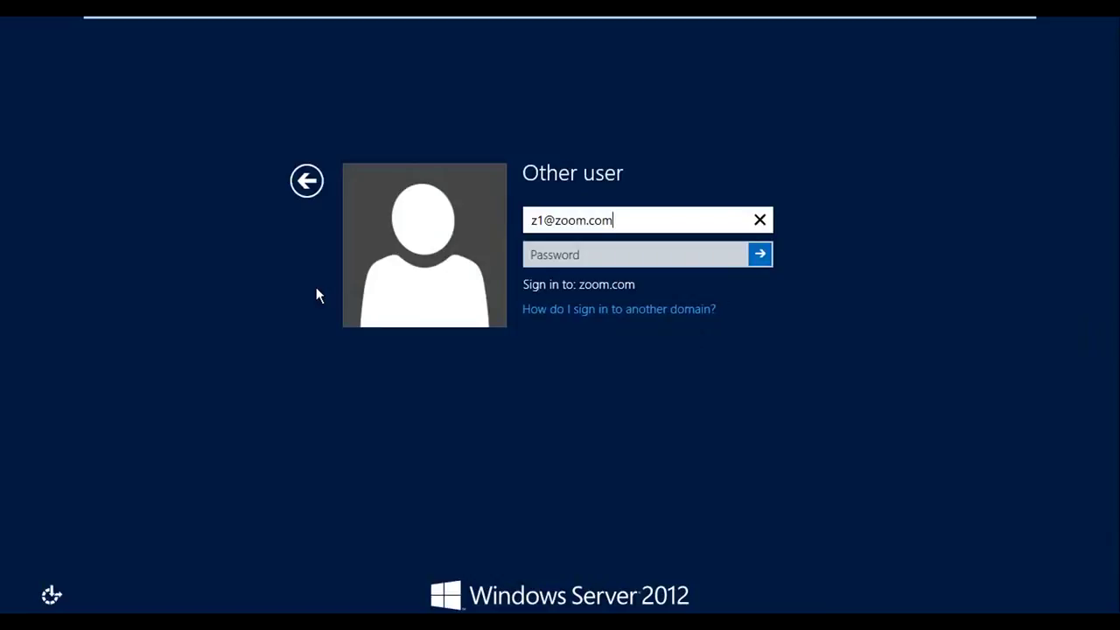
pyautogui.press('Return')
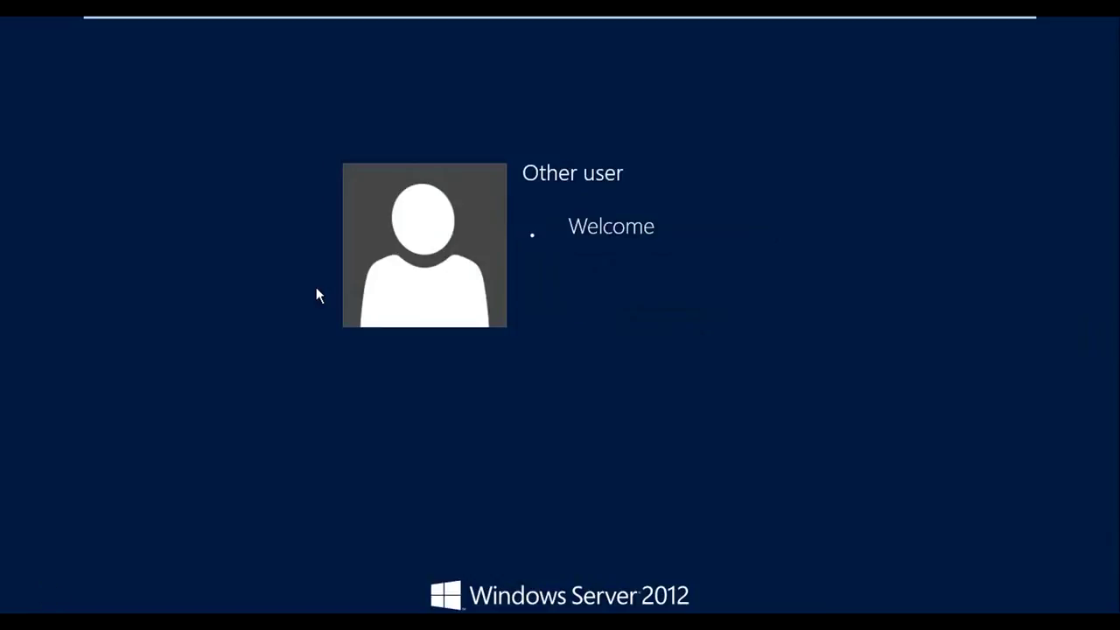